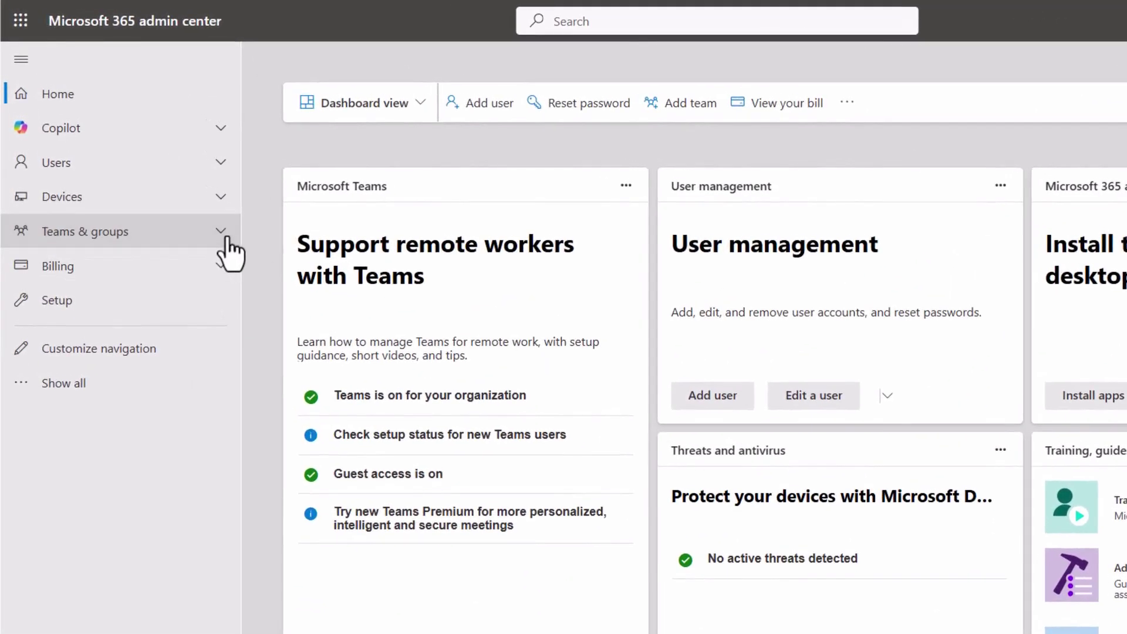
Create the shared mailbox 'SOA Testing' with the address soatesting, then close the members panel
left_click(226, 234)
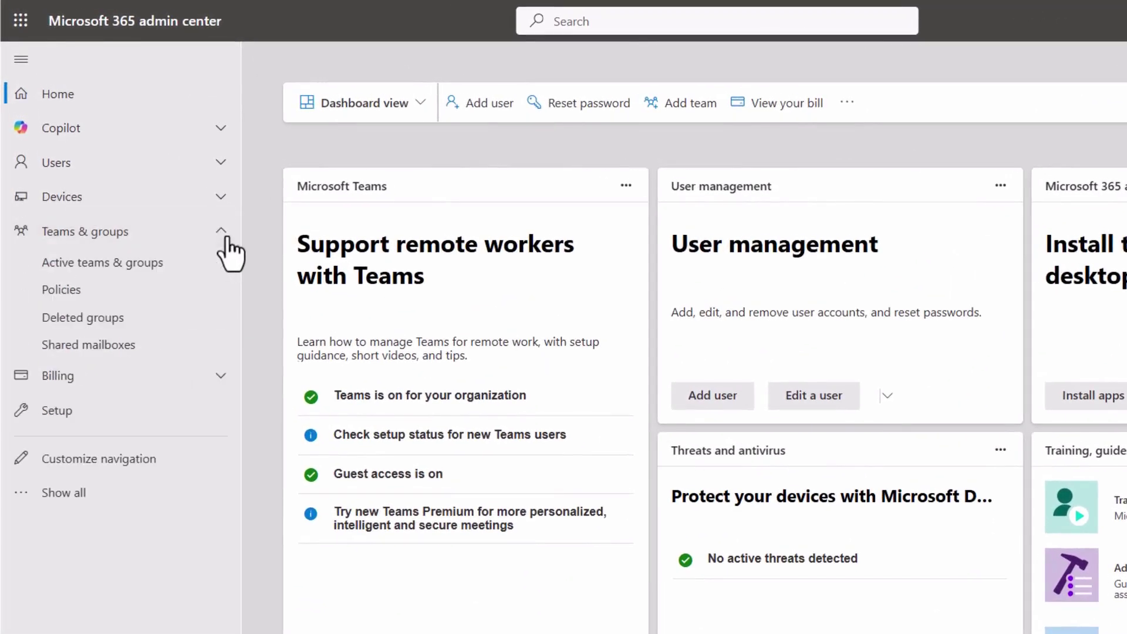
left_click(202, 355)
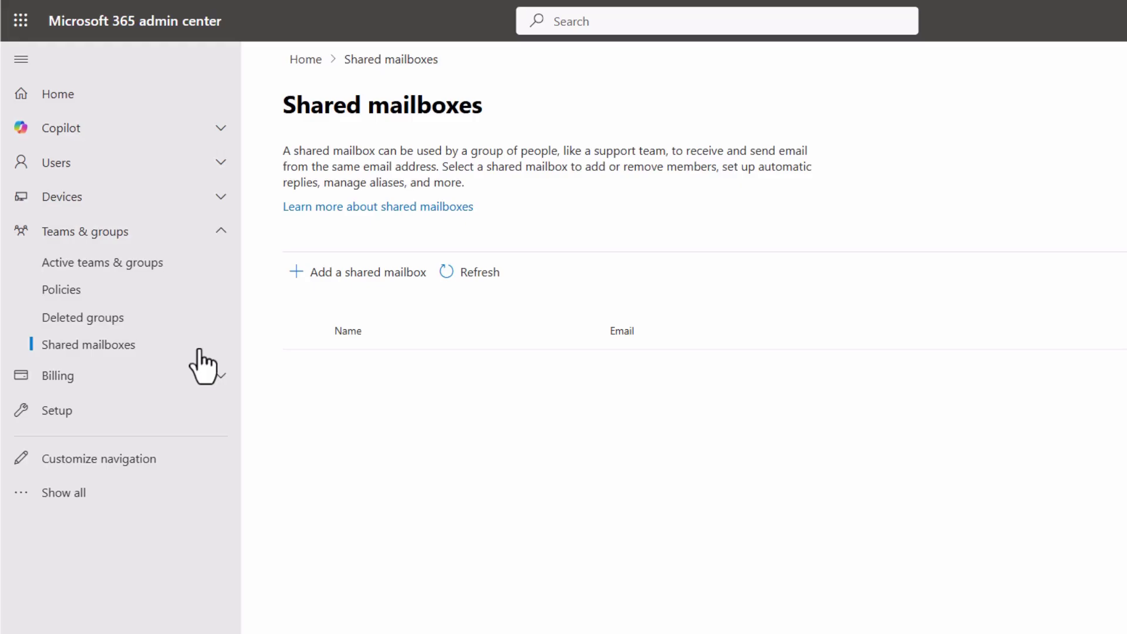
left_click(337, 299)
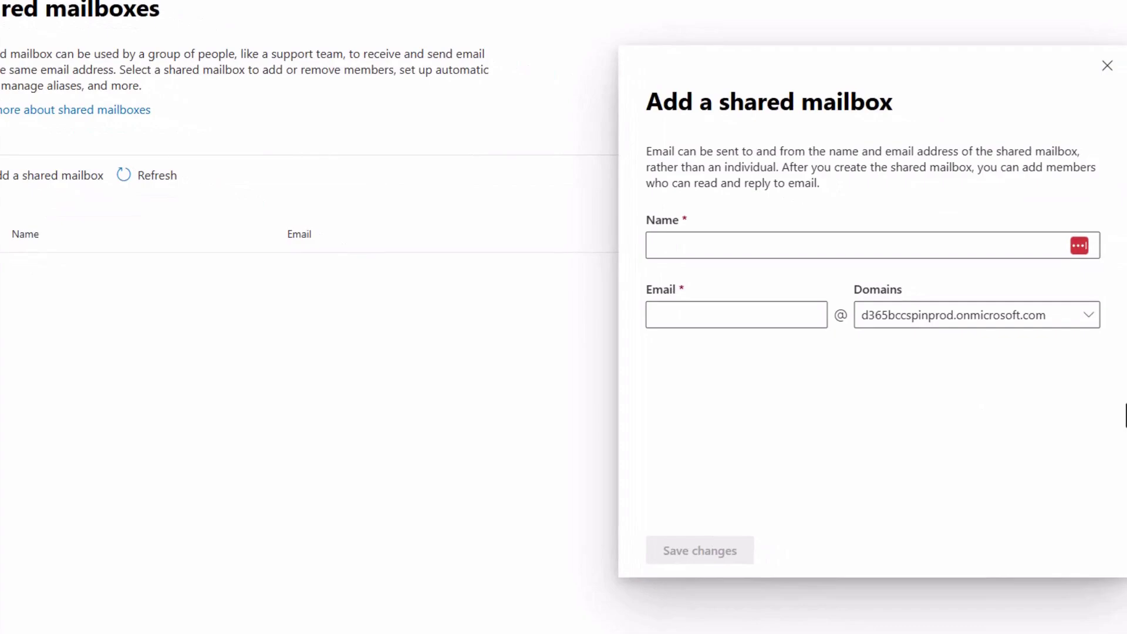
type("SOA Testing")
key("Tab")
type("soate")
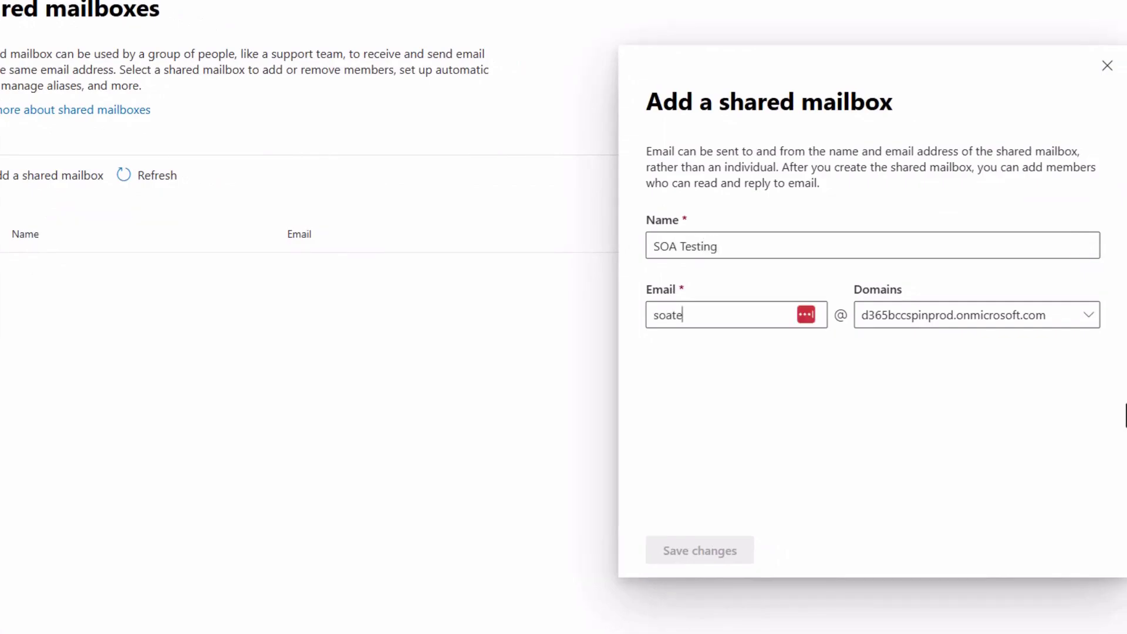
type("sting")
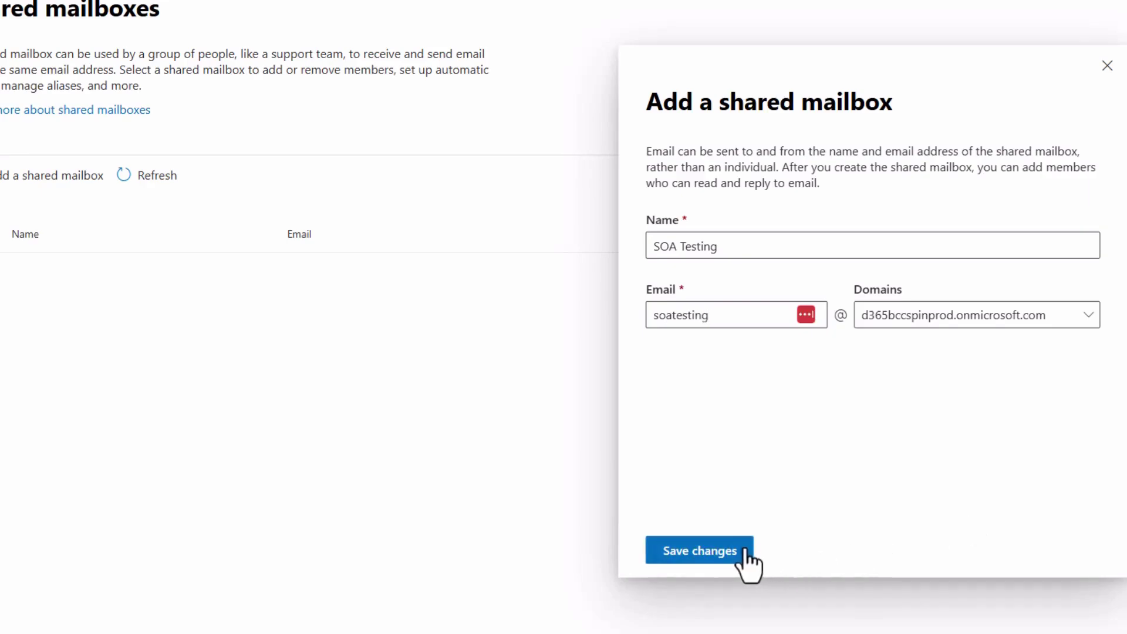
left_click(744, 552)
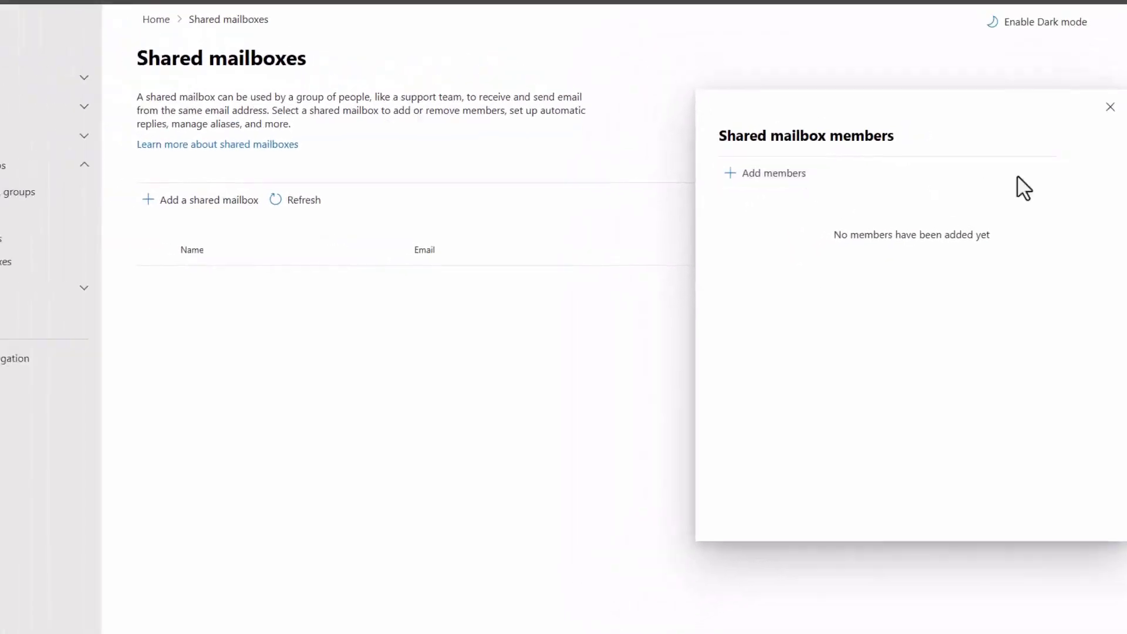
left_click(1109, 106)
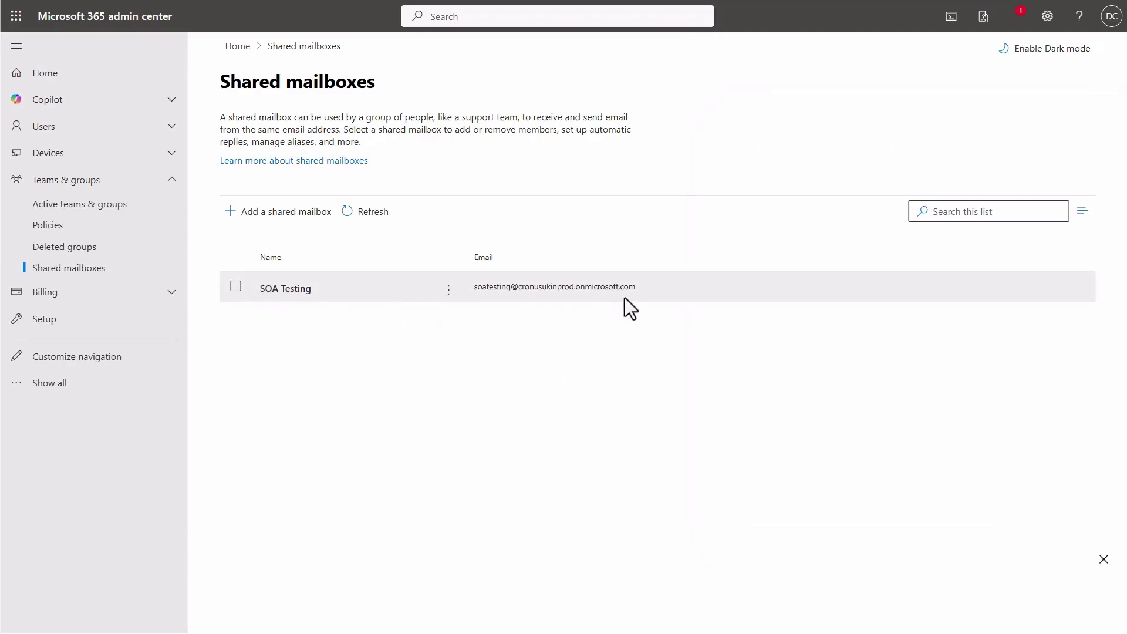
Switch to Outlook and add the SOATesting shared mailbox to the account's folder list
left_click(16, 16)
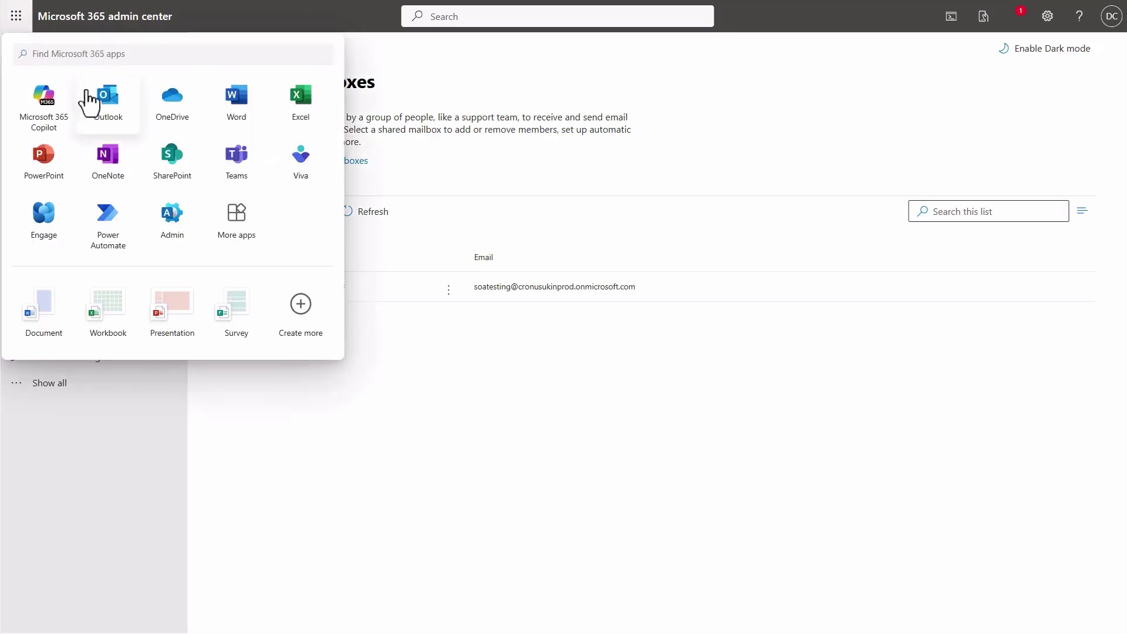
left_click(112, 124)
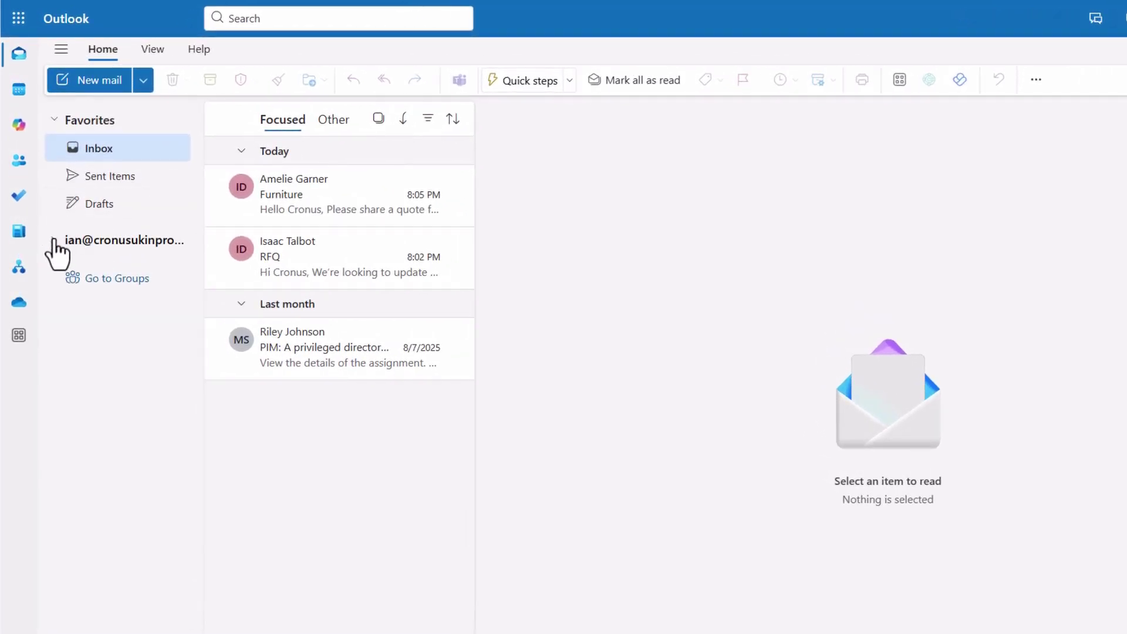
left_click(53, 240)
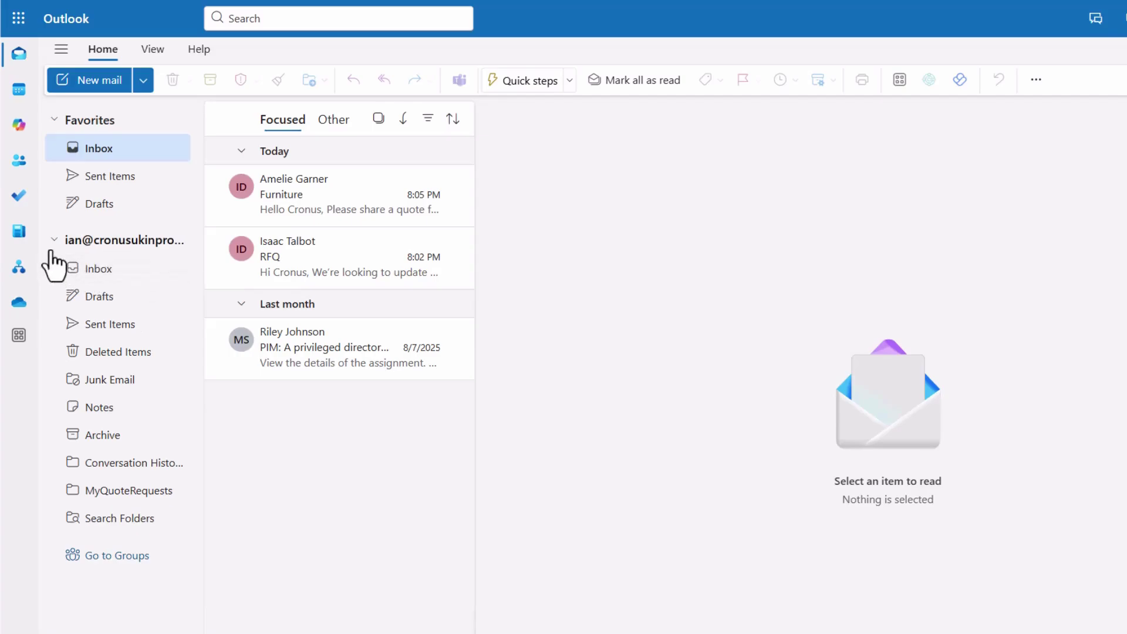
right_click(180, 252)
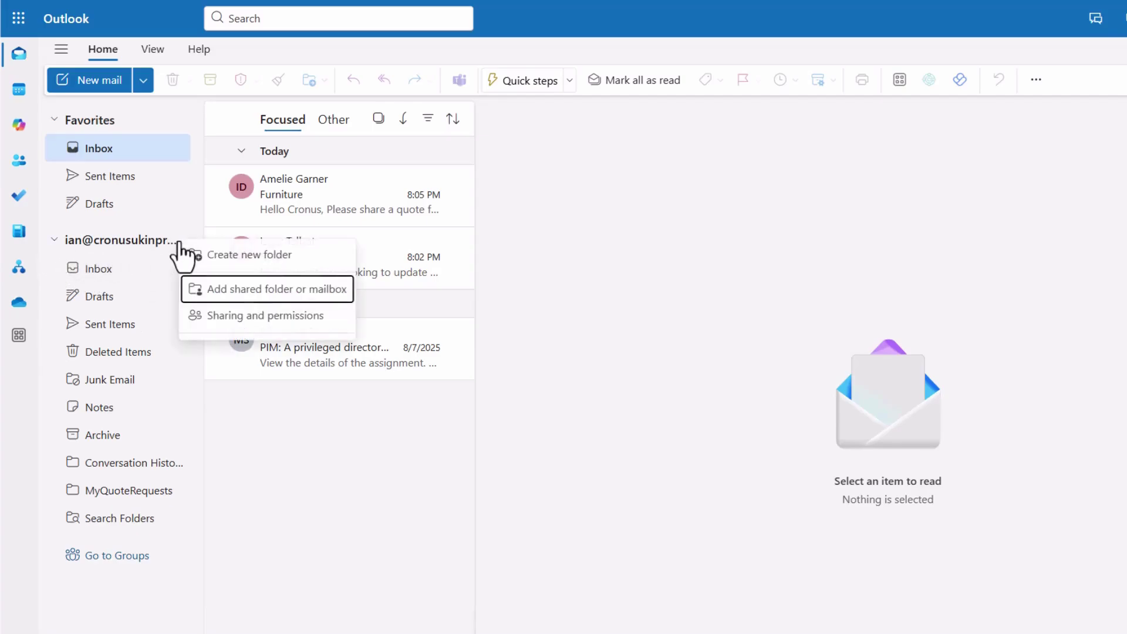
left_click(272, 288)
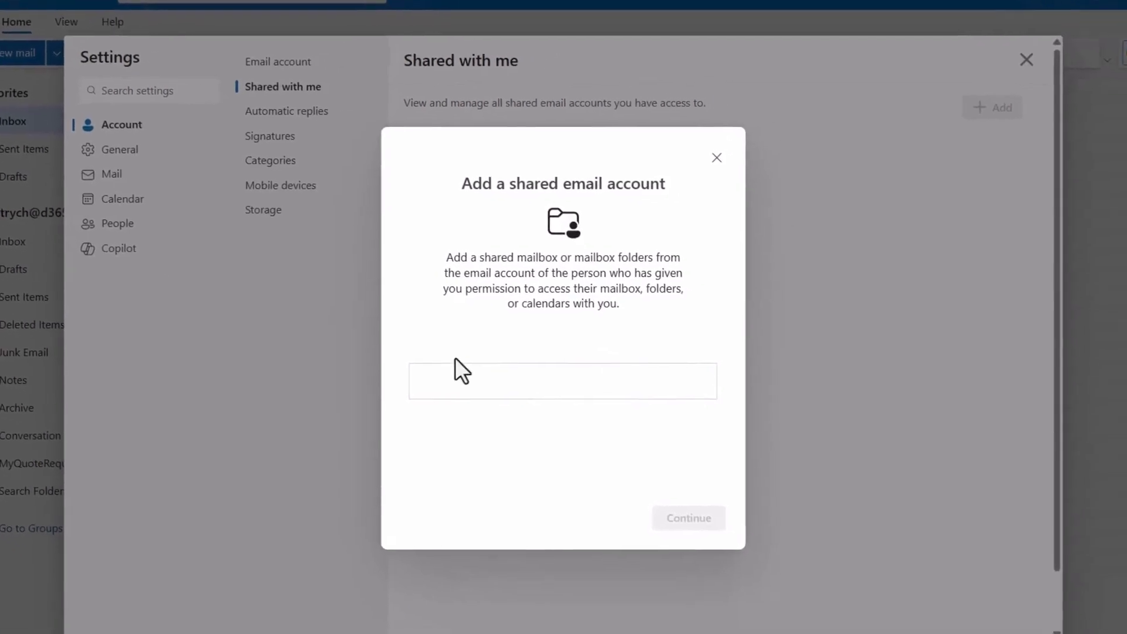
type("SOATesting")
key("Return")
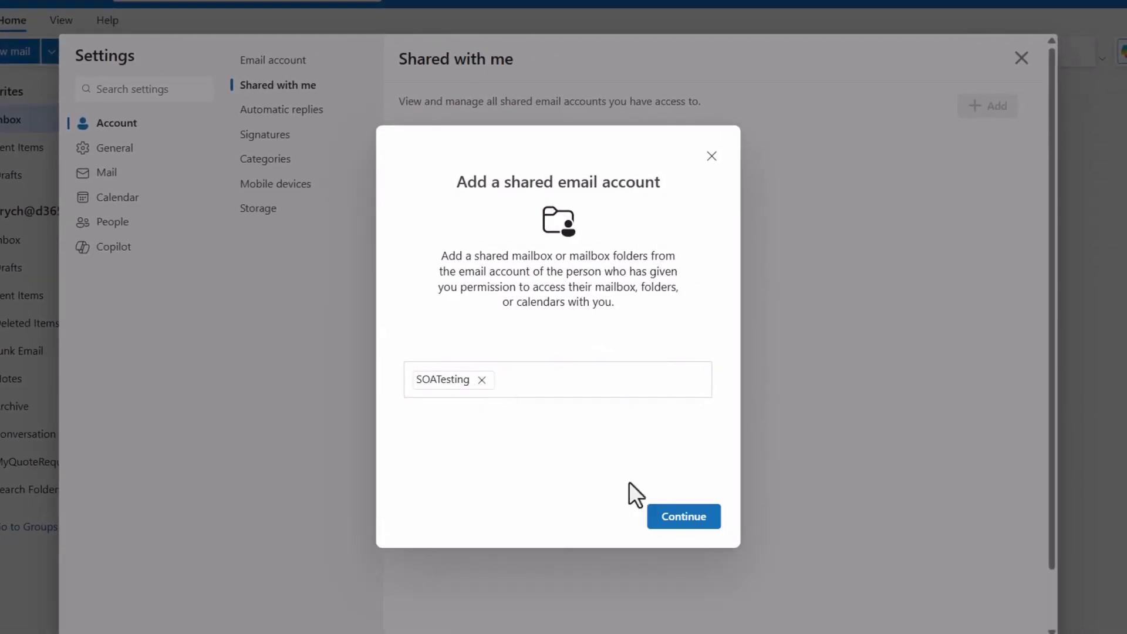
left_click(684, 523)
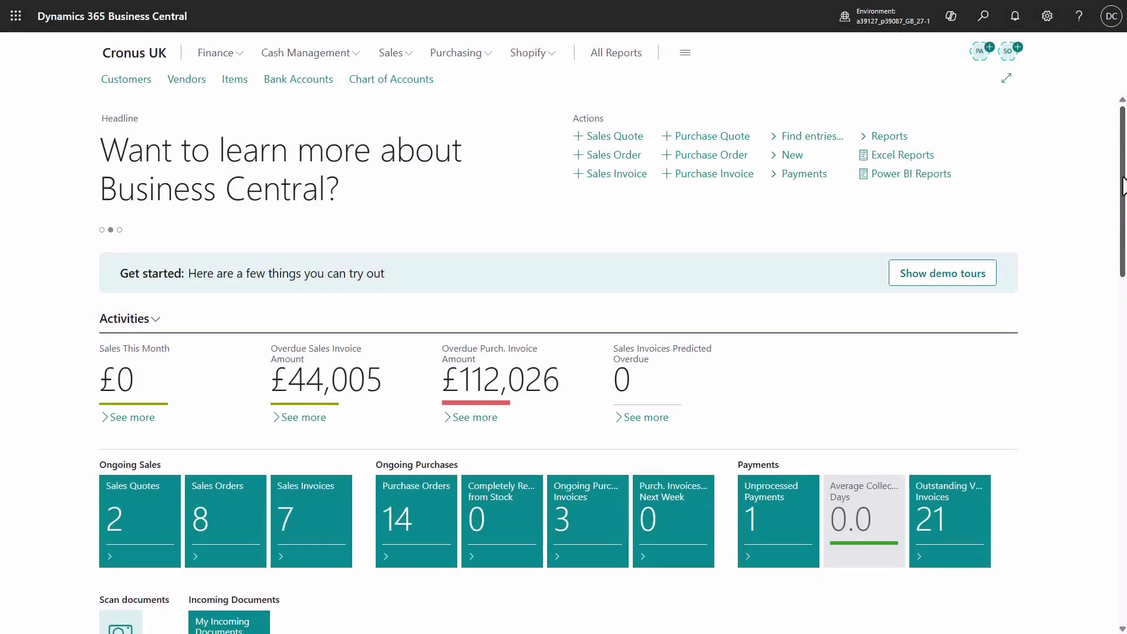
Start activating the Sales Order Agent and begin a Microsoft 365 email account setup for its mailbox
left_click(1009, 59)
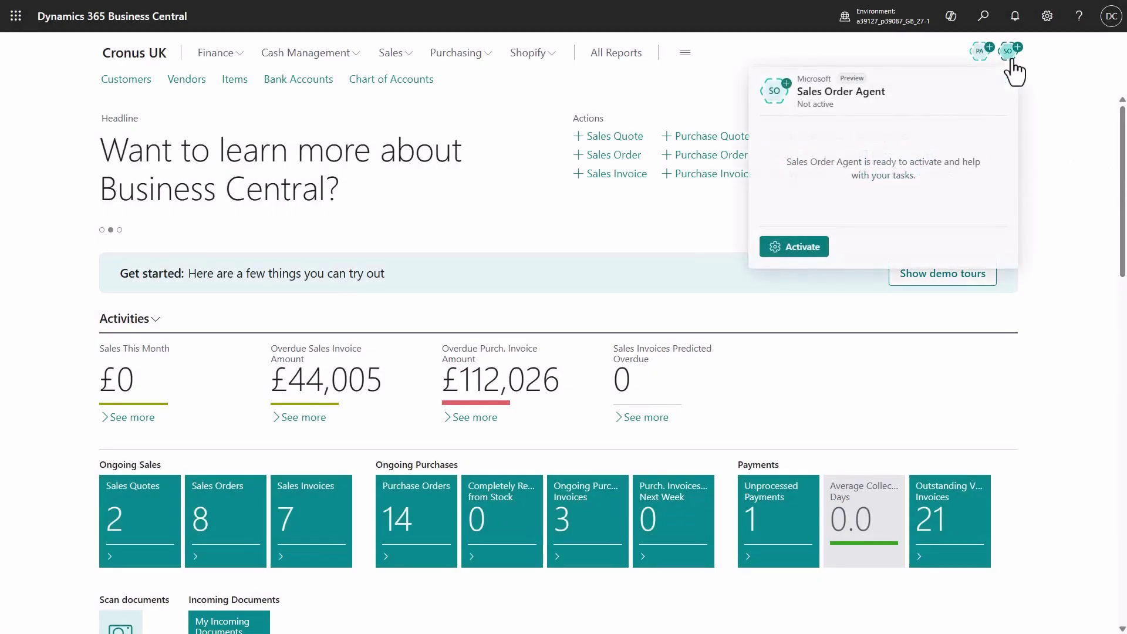
left_click(813, 251)
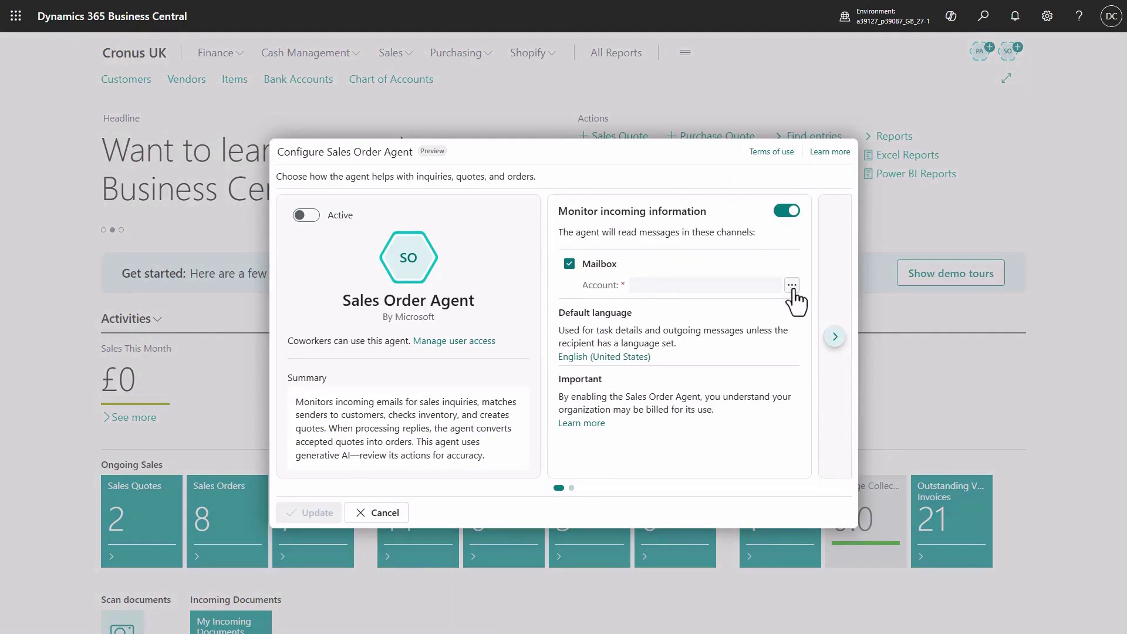
left_click(792, 286)
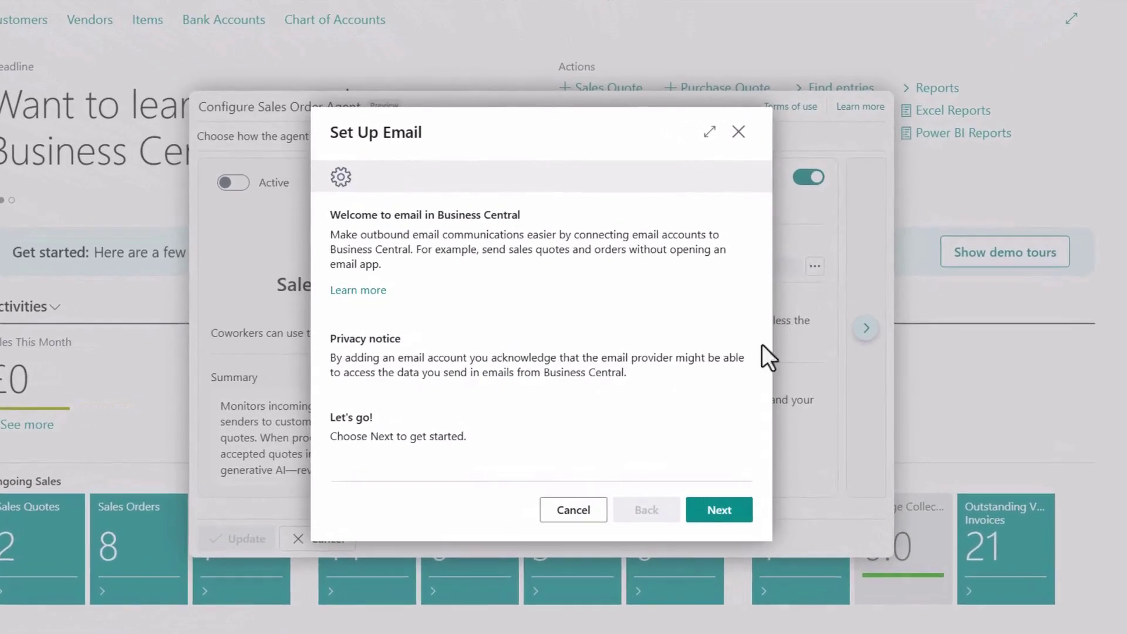
left_click(730, 514)
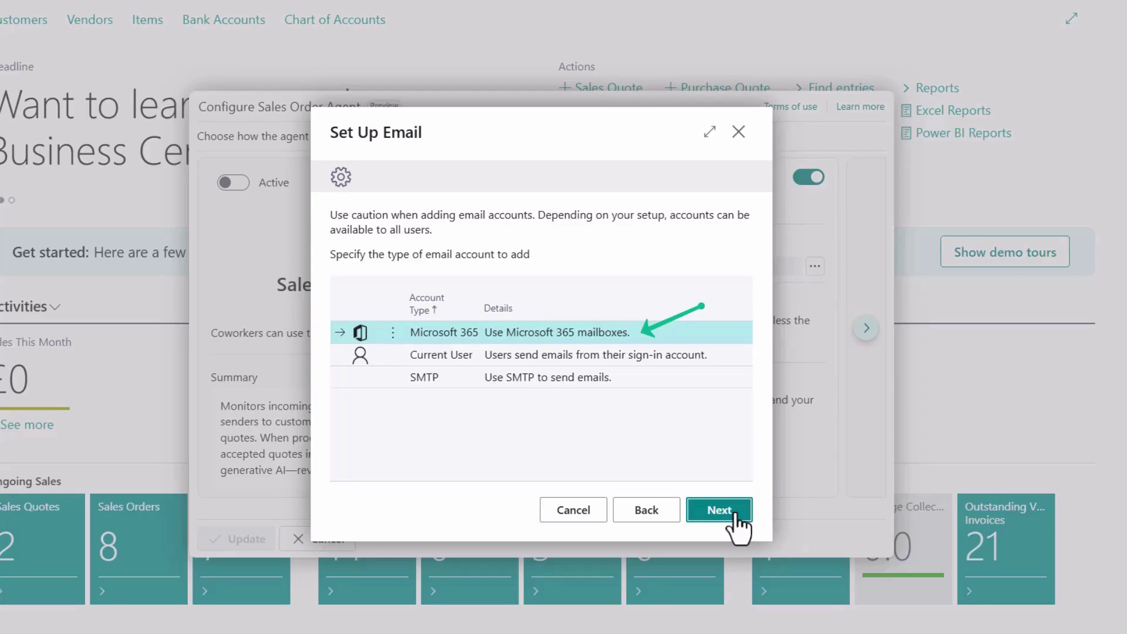
left_click(733, 514)
Create the 'Our Sales Quotes' account with the pasted shared mailbox address and save the agent as active
type("Our Sa")
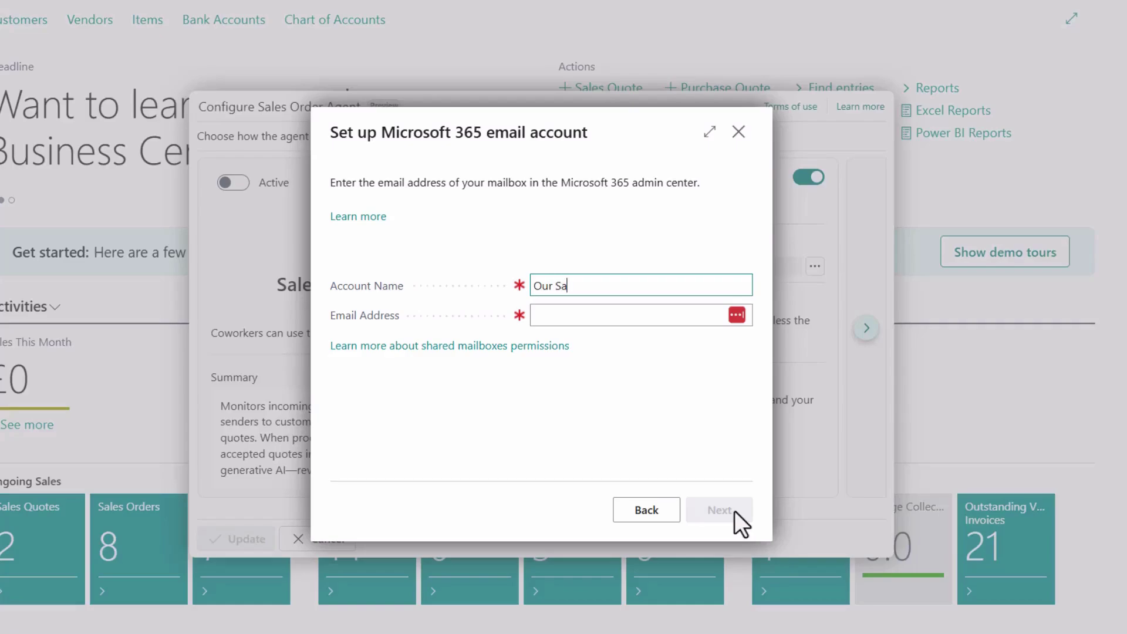
type("les Quotes")
key("Tab")
key("ctrl+v")
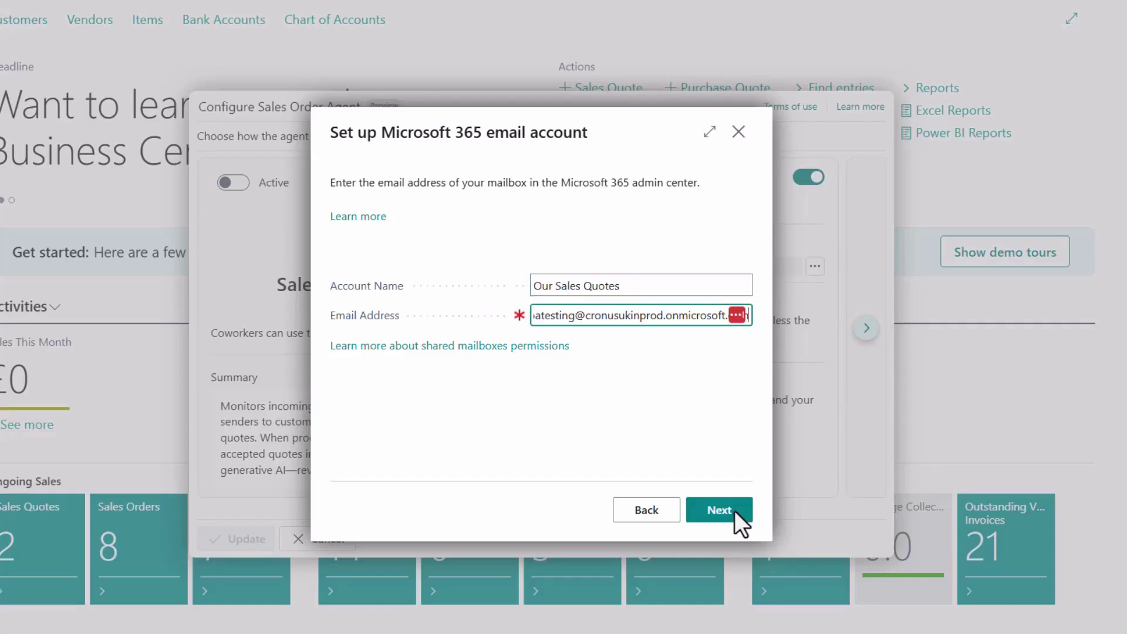
key("Home")
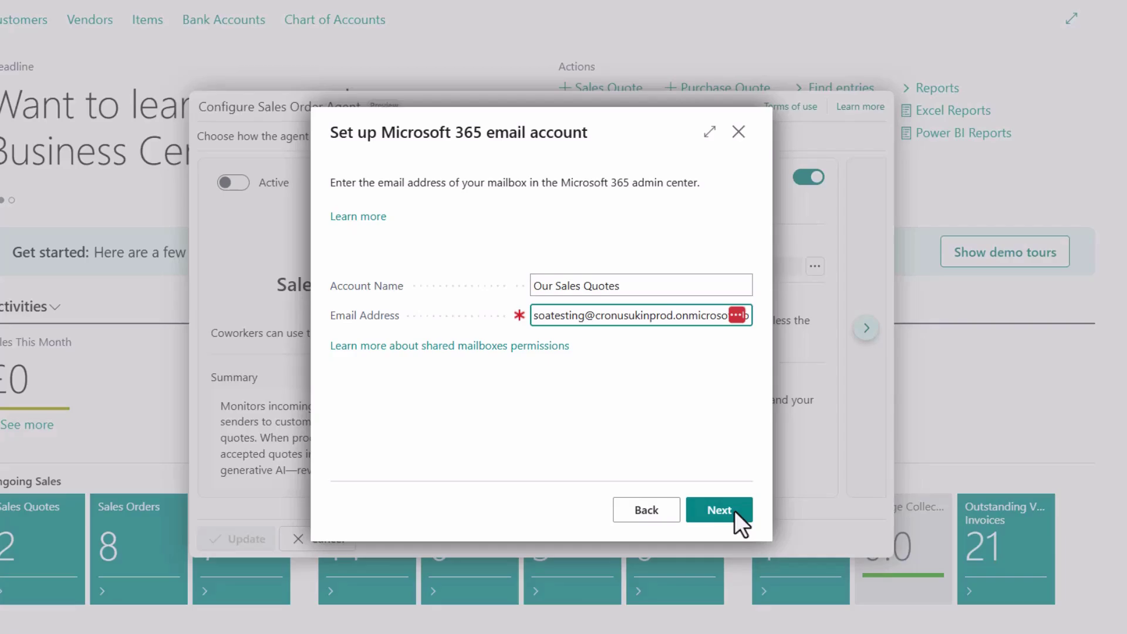
left_click(734, 509)
left_click(734, 513)
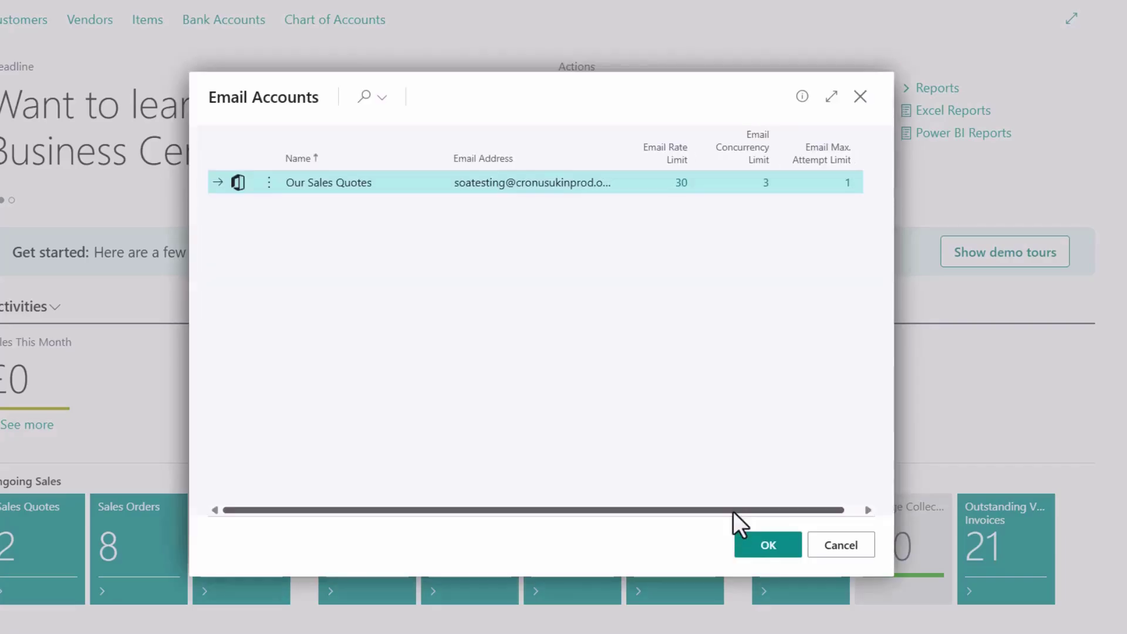
left_click(744, 545)
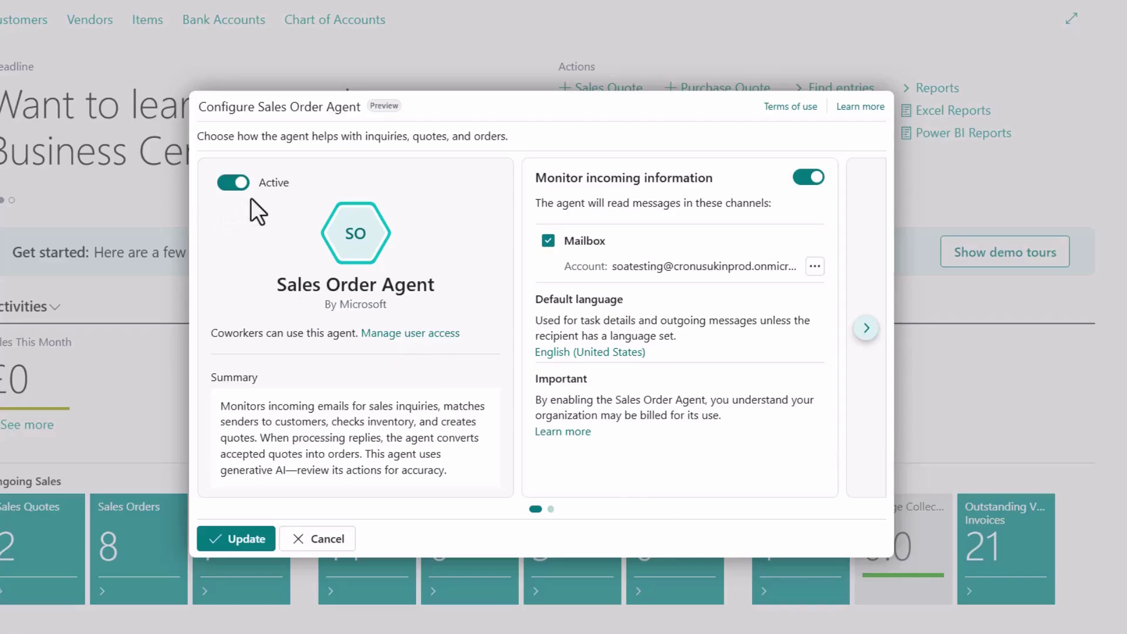
left_click(236, 539)
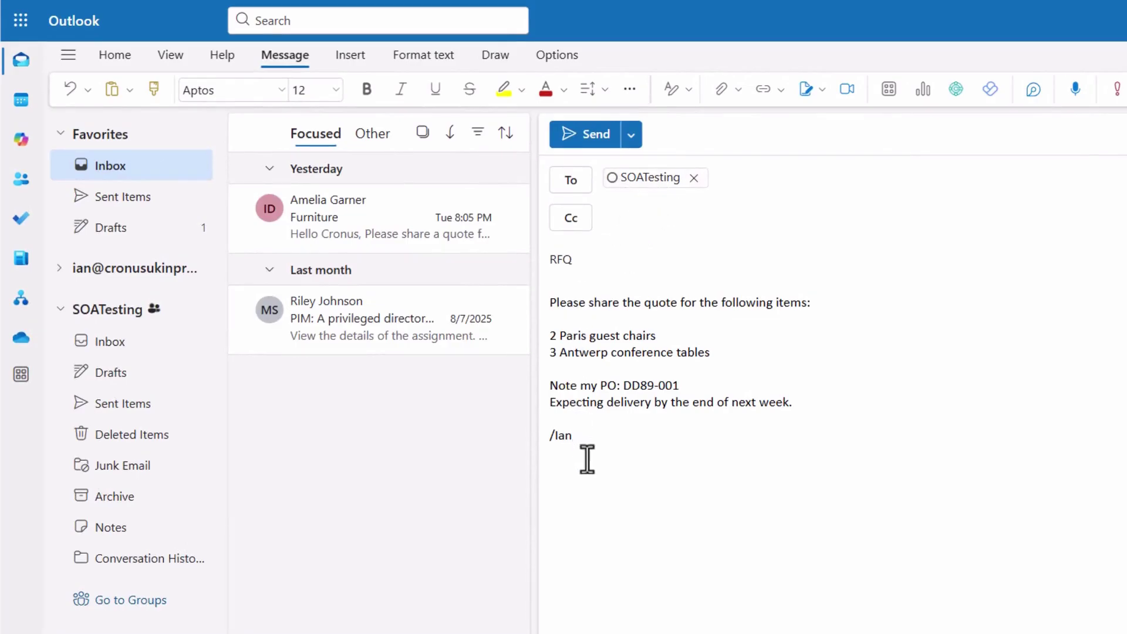
Send the RFQ email to SOATesting and view it in the SOATesting inbox
left_click(574, 140)
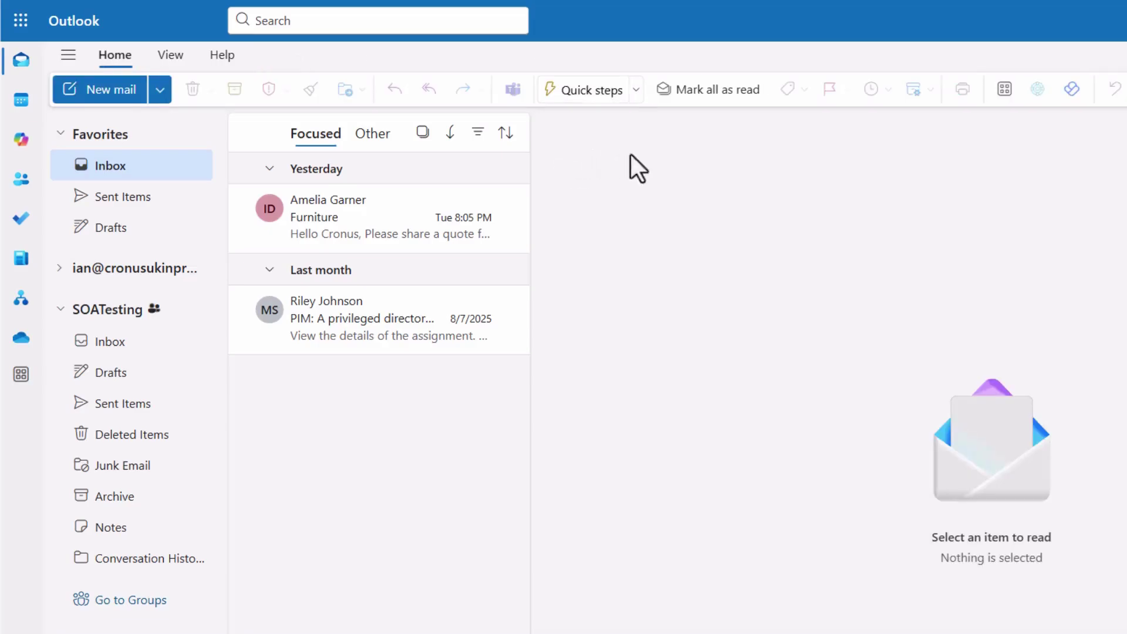
left_click(148, 346)
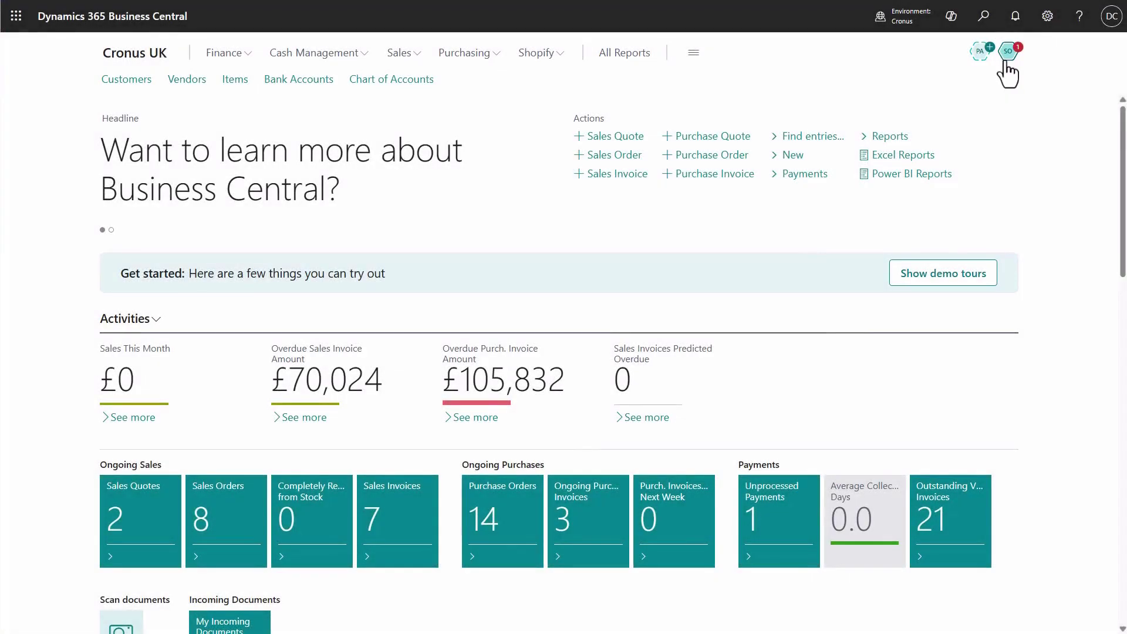
Open the agent's quote-request task #0064 and review the incoming RFQ email
left_click(1007, 55)
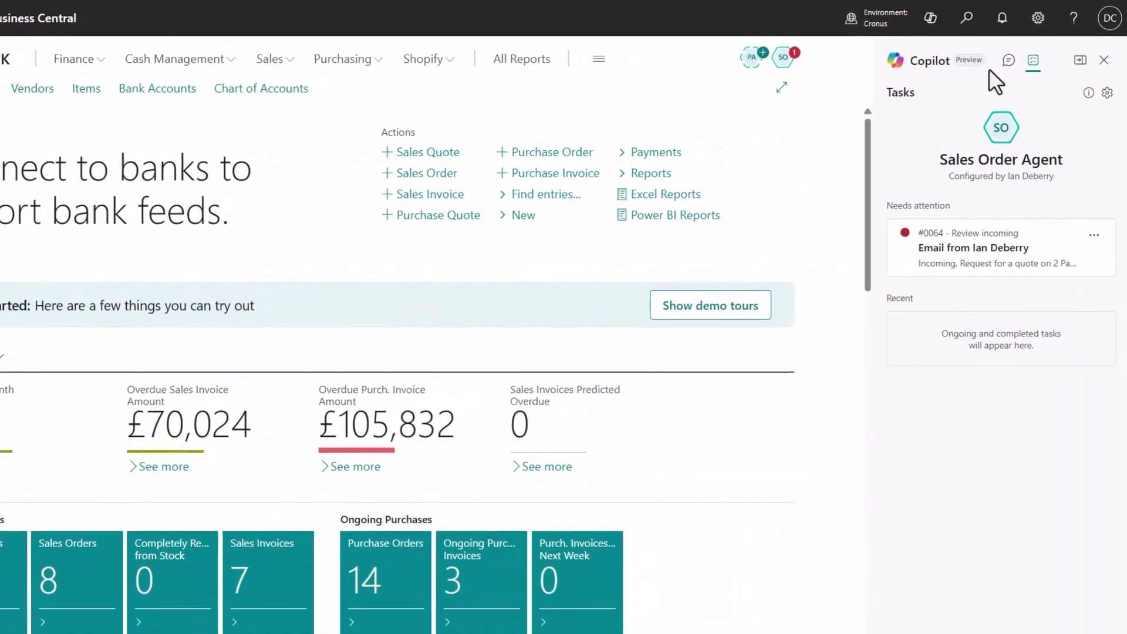
left_click(1054, 262)
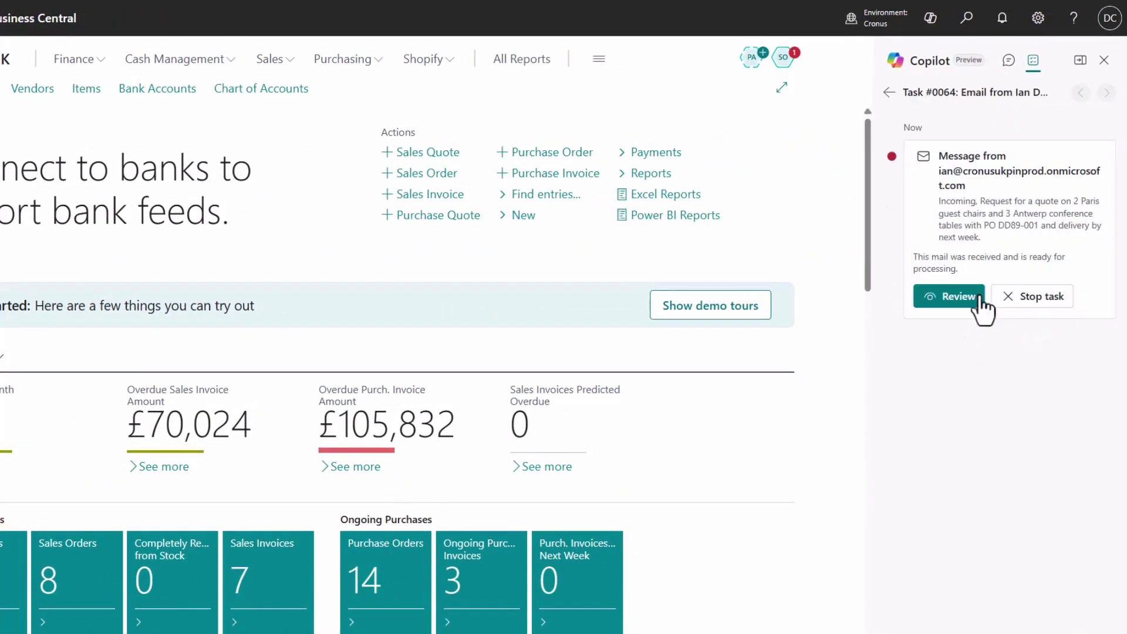
left_click(976, 298)
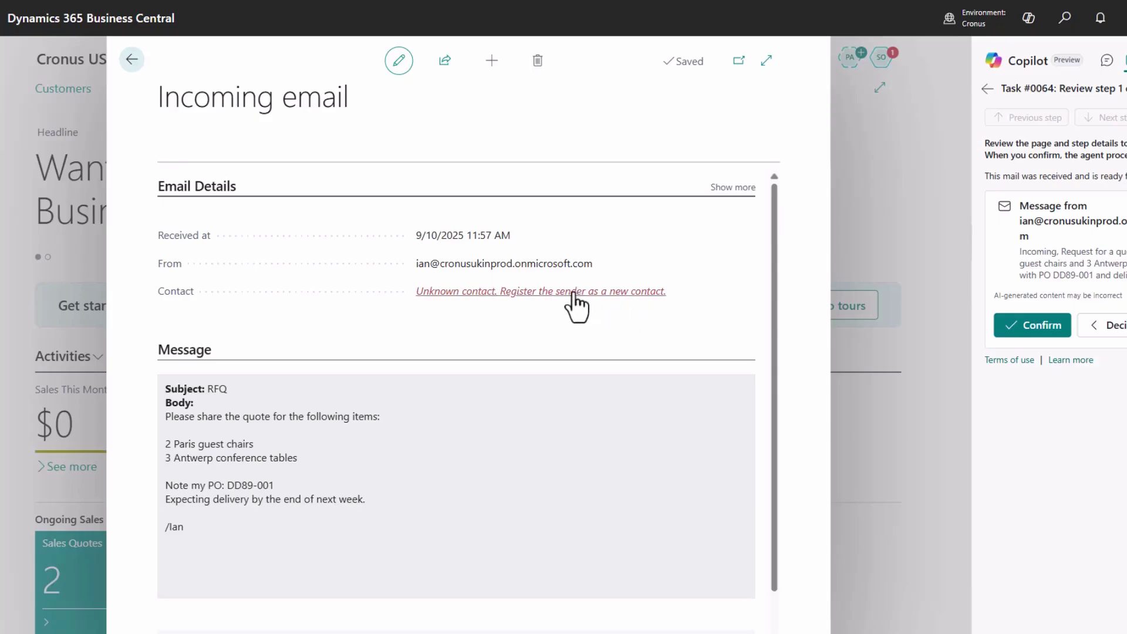
Register the unknown sender as a new person contact, then confirm the agent's step
left_click(575, 293)
left_click(453, 346)
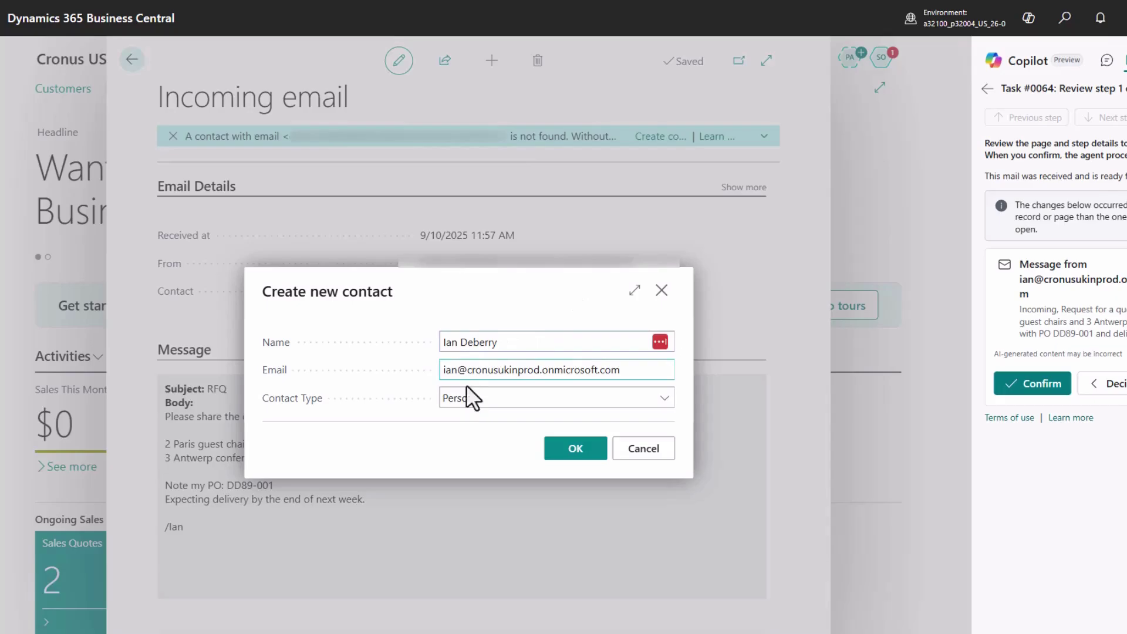
left_click(553, 457)
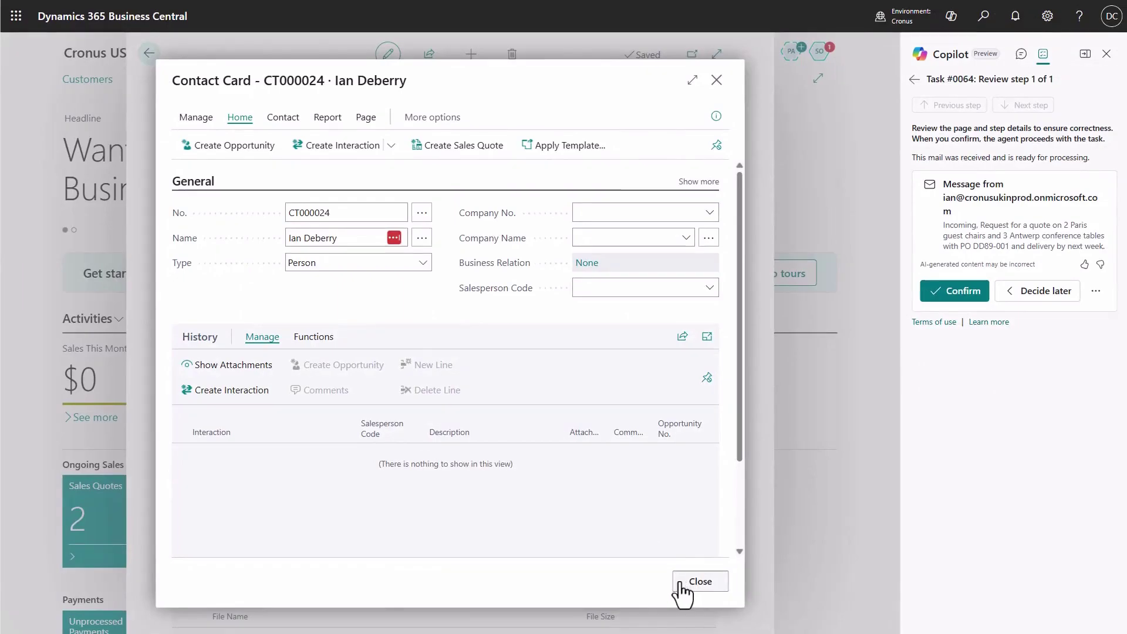
left_click(680, 585)
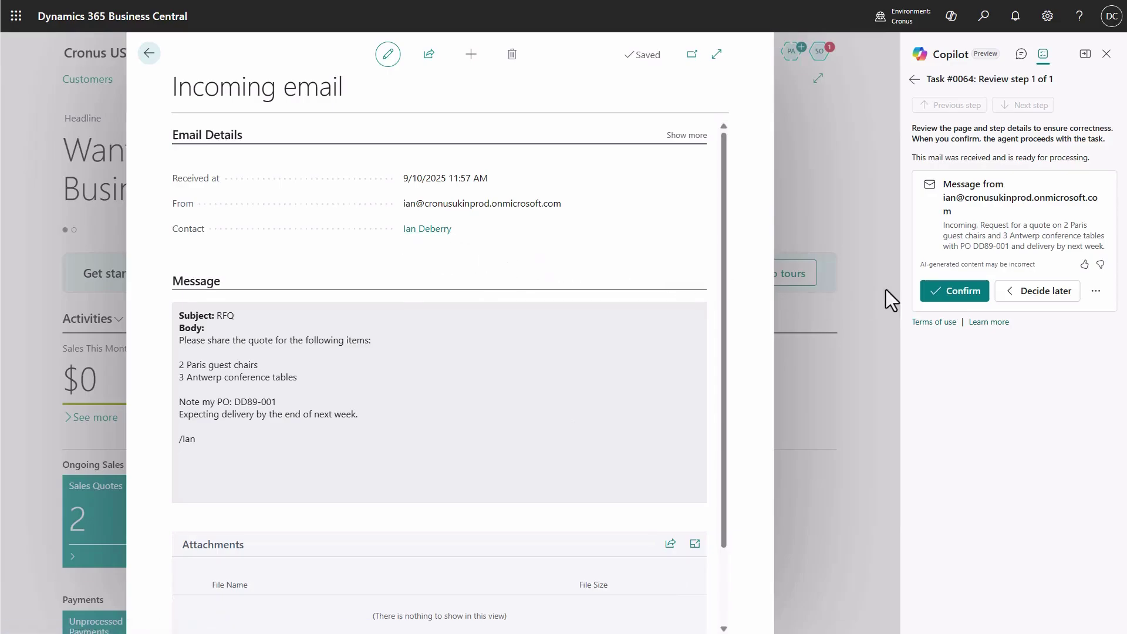
left_click(936, 302)
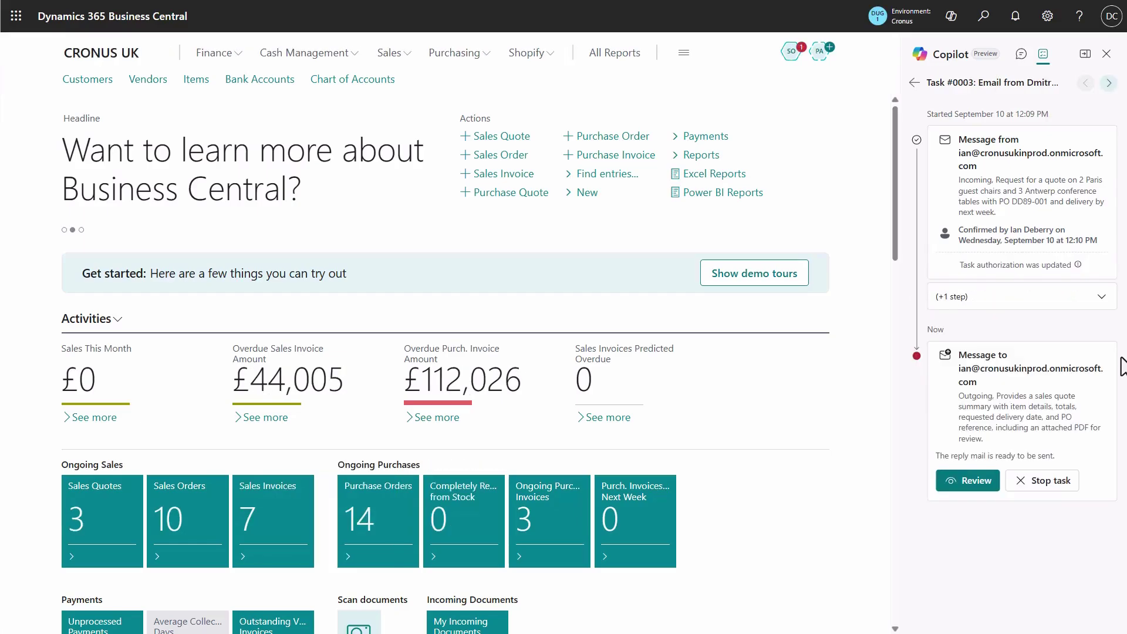
Expand the hidden step and open Sales Quote 1004 from the Create and Populate Sales Quote card
left_click(1040, 301)
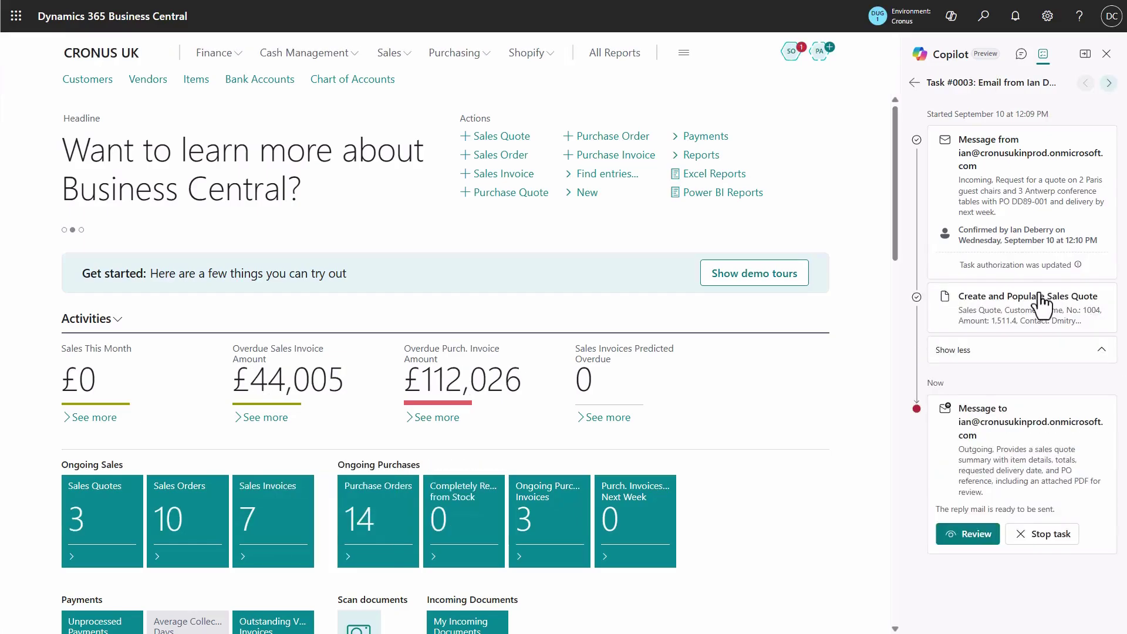
left_click(999, 326)
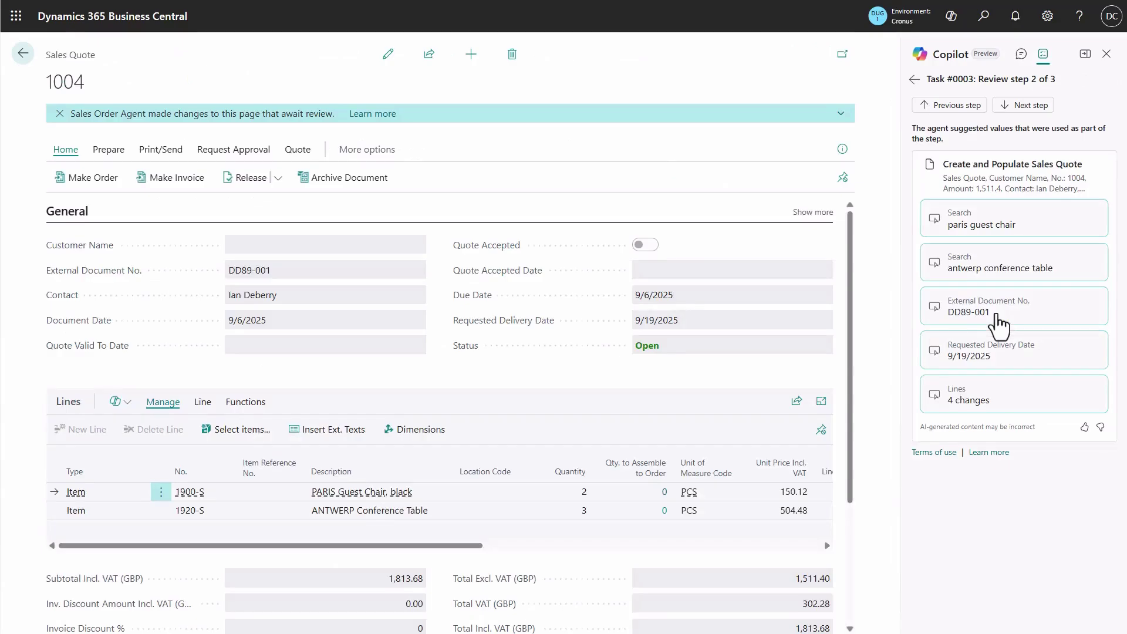
Search 'email acco' to open Email Accounts and show the shared mailbox account's actions menu
key("alt+q")
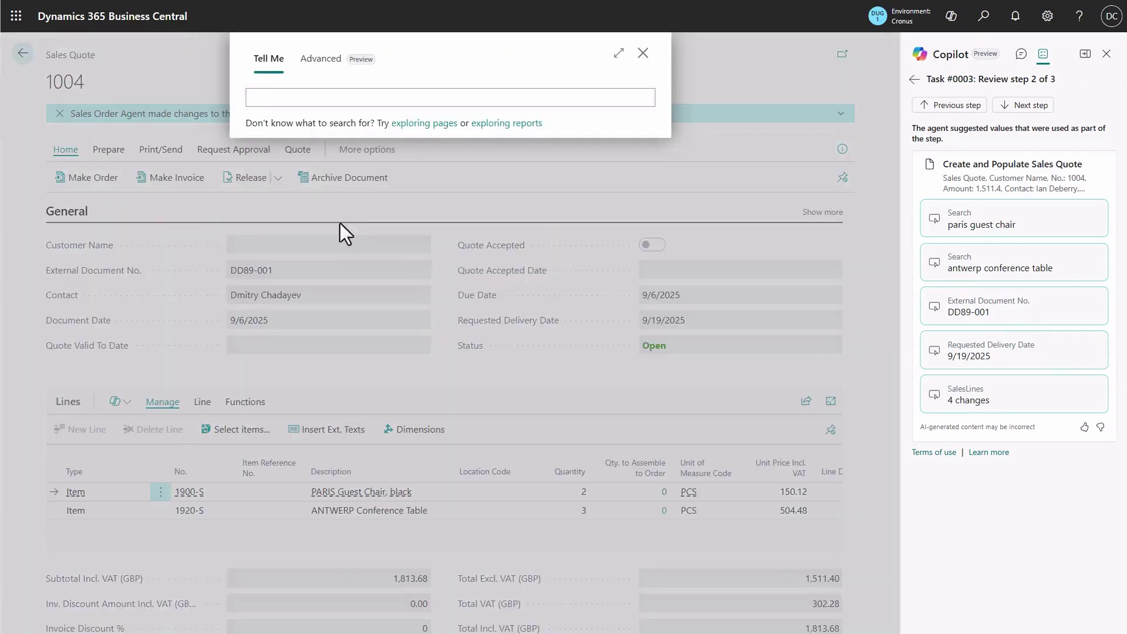
left_click(251, 95)
type("email acco")
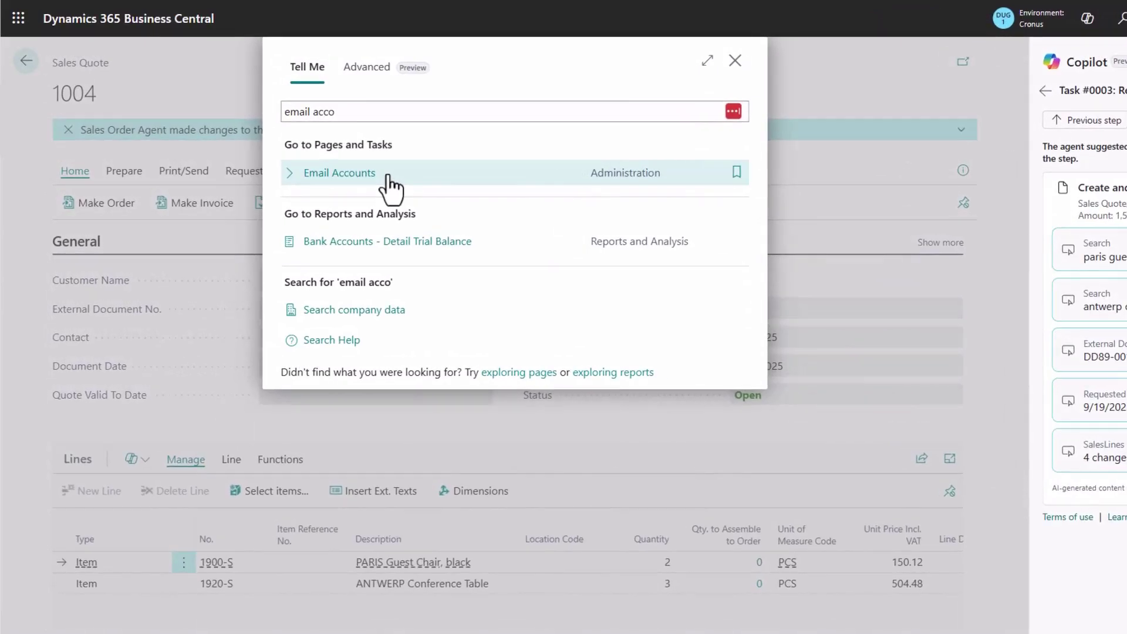
left_click(339, 172)
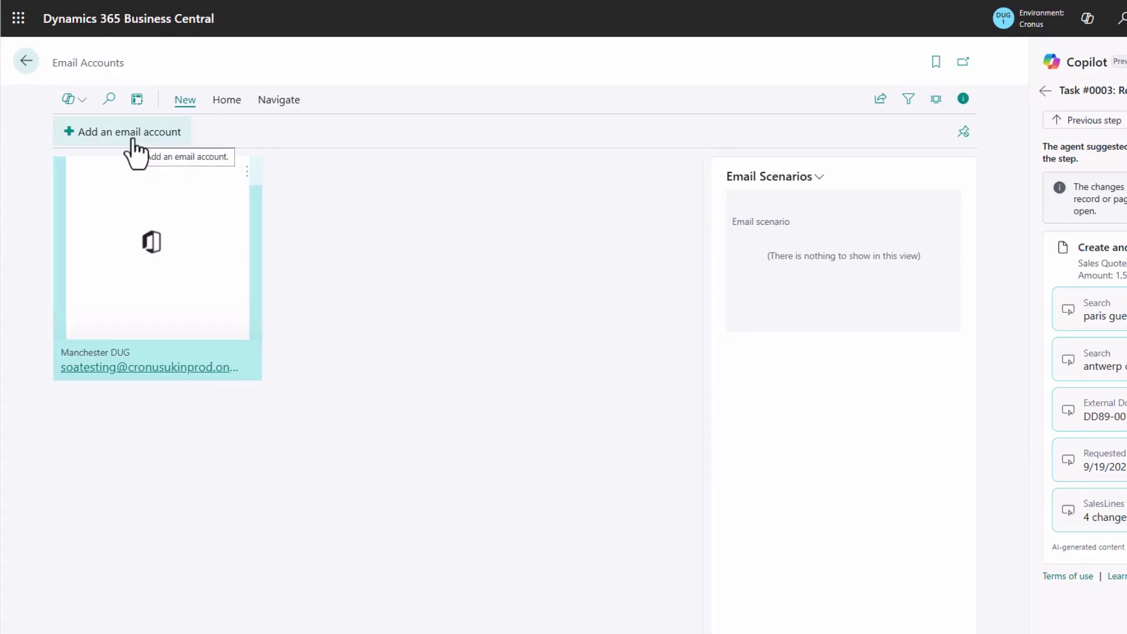
left_click(247, 173)
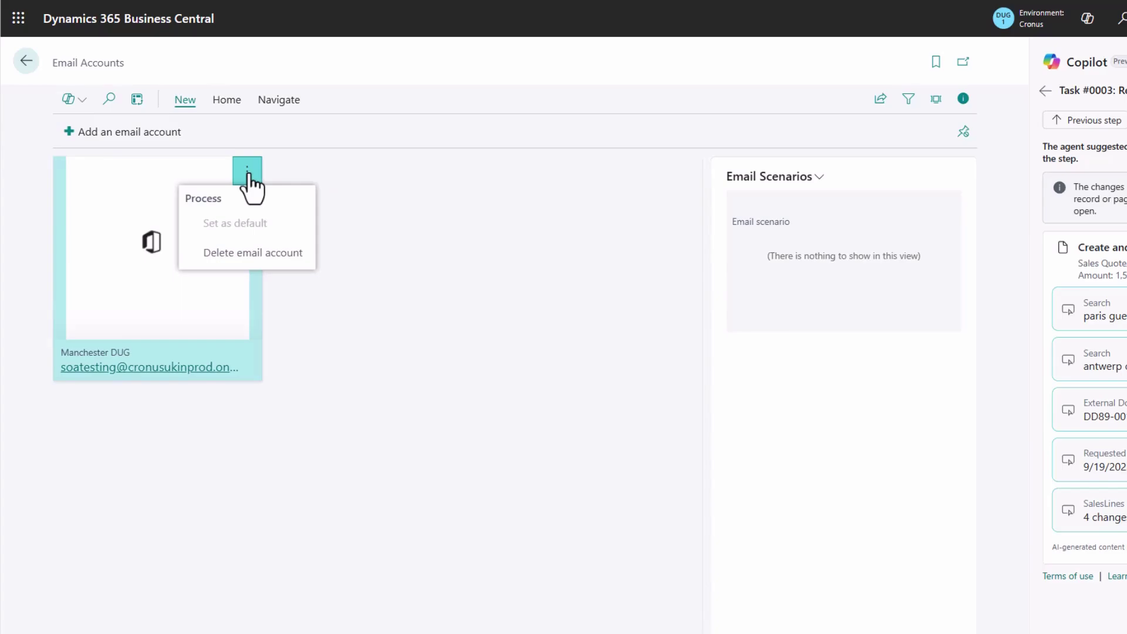